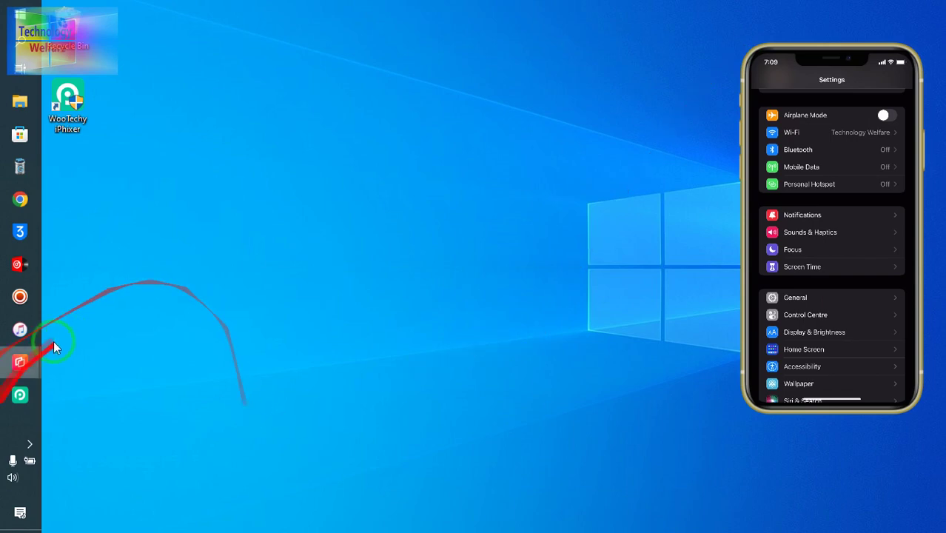
Bring up iPhixer, arrange its window beside the phone mirror, and choose Standard Mode
{"action": "left_click", "coordinate": [9, 410]}
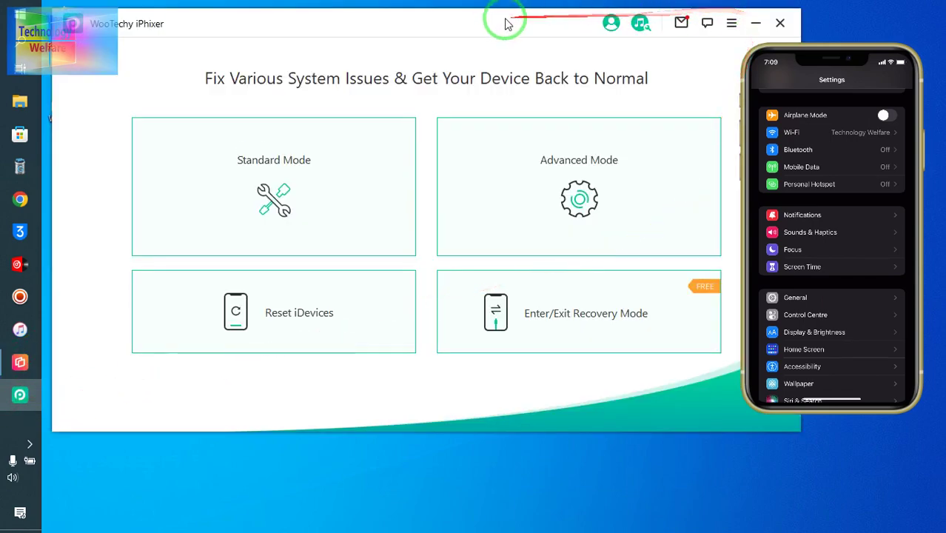
{"action": "left_click_drag", "start_coordinate": [507, 17], "coordinate": [568, 48]}
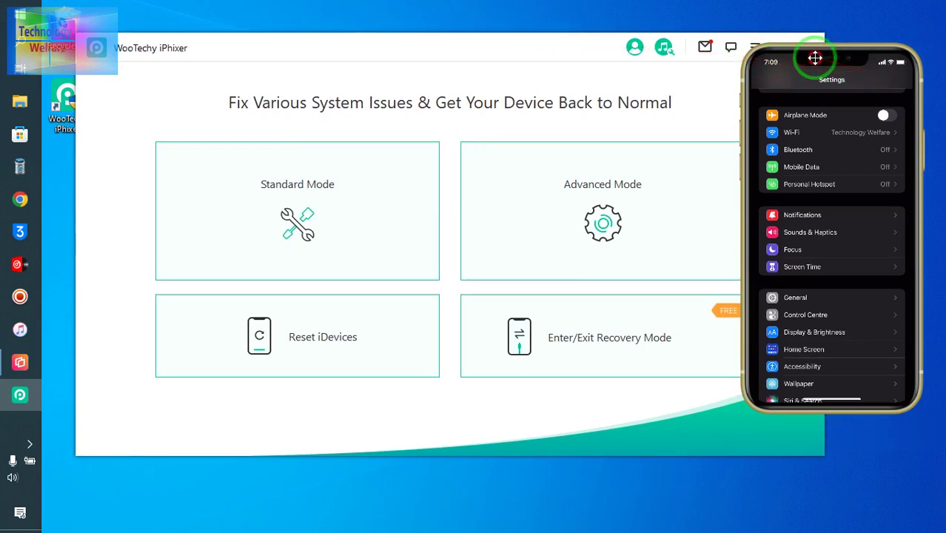
{"action": "left_click_drag", "start_coordinate": [816, 57], "coordinate": [832, 152]}
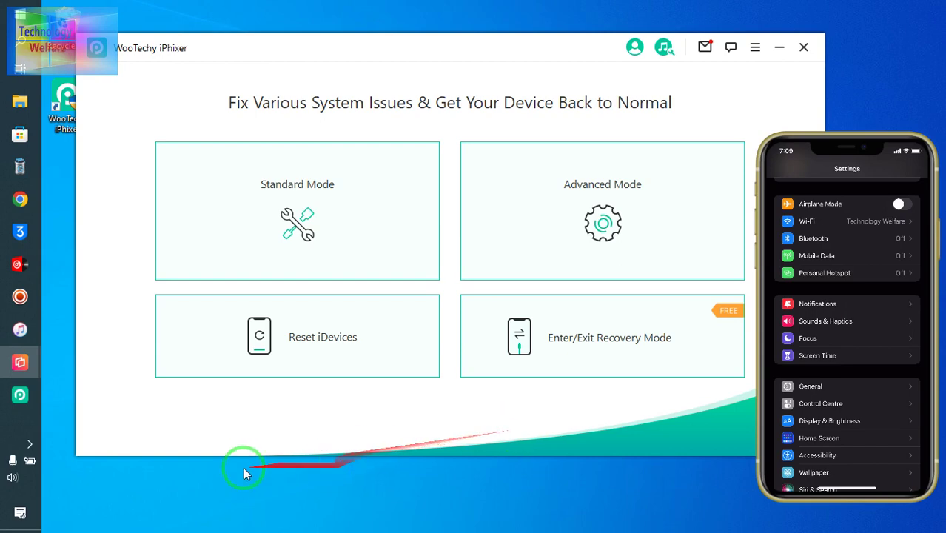
{"action": "left_click", "coordinate": [216, 240]}
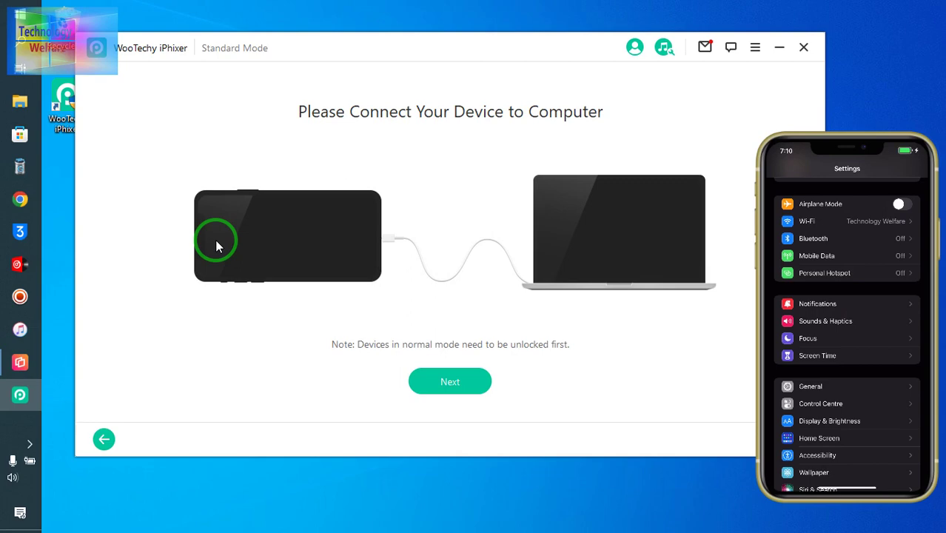
Continue past the connect page to Download Firmware for the detected iPhone 11 on 15.5
{"action": "left_click", "coordinate": [448, 382]}
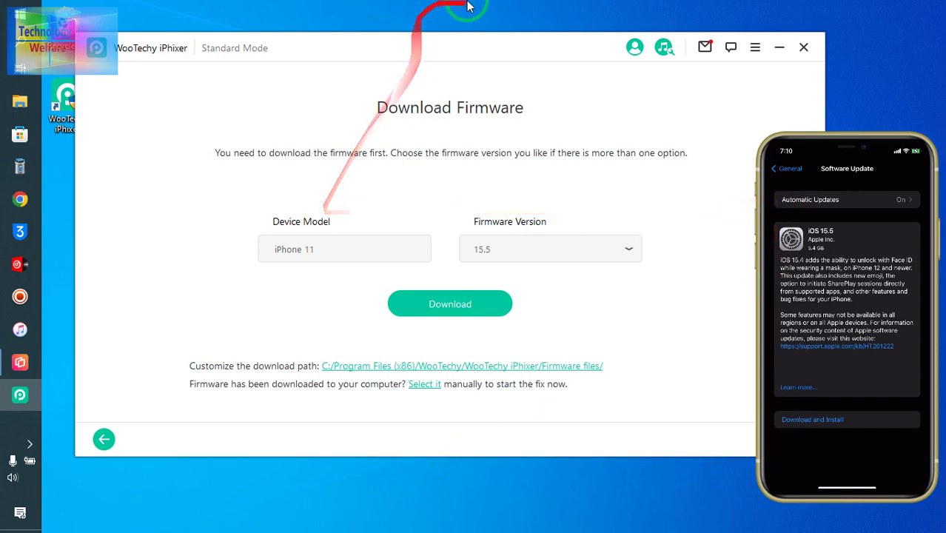
Pick 15.4.1 from the Firmware Version list in place of 15.5
{"action": "left_click_drag", "start_coordinate": [488, 56], "coordinate": [482, 40]}
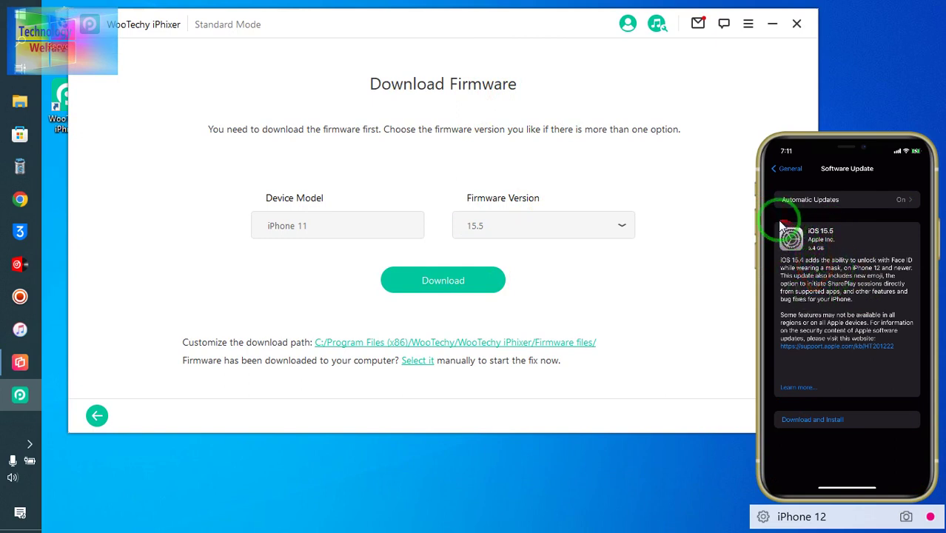
{"action": "left_click", "coordinate": [606, 227]}
{"action": "left_click", "coordinate": [550, 289]}
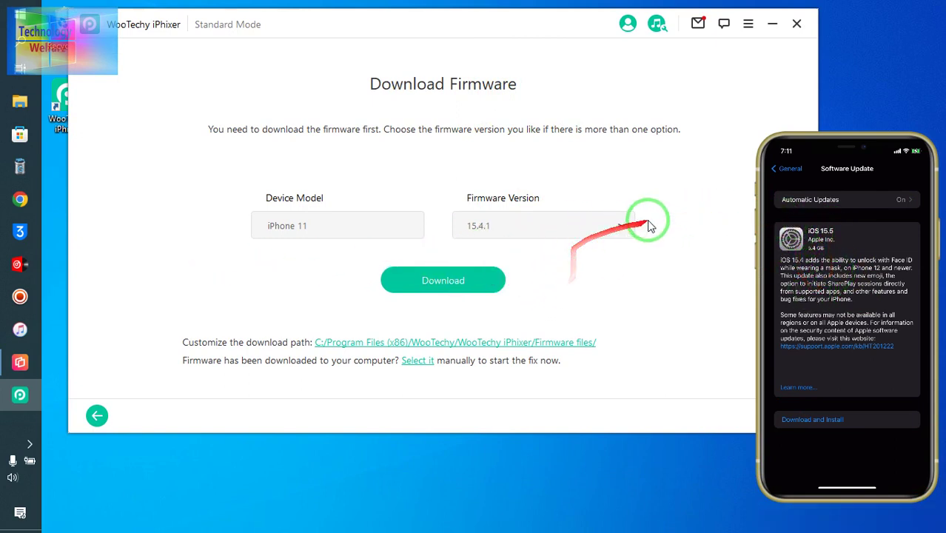
{"action": "left_click", "coordinate": [621, 227]}
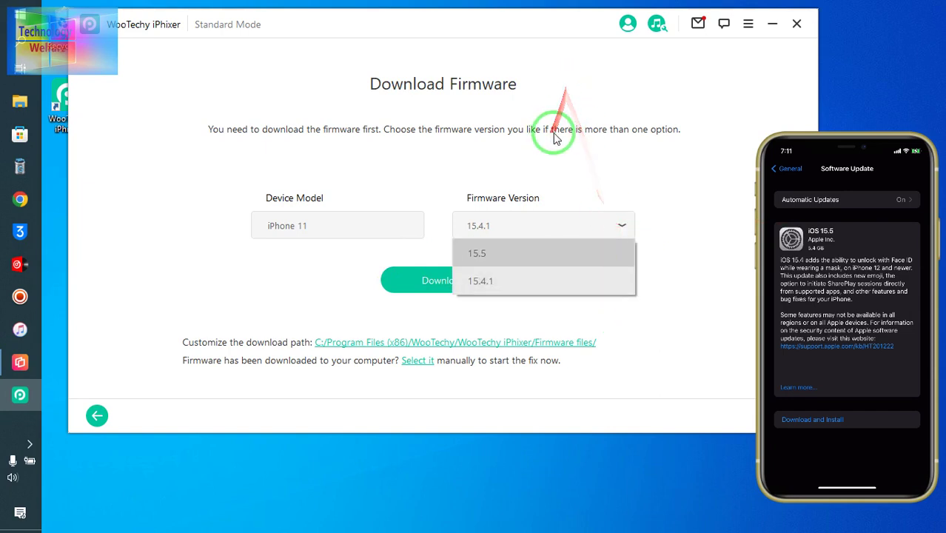
{"action": "left_click", "coordinate": [593, 148]}
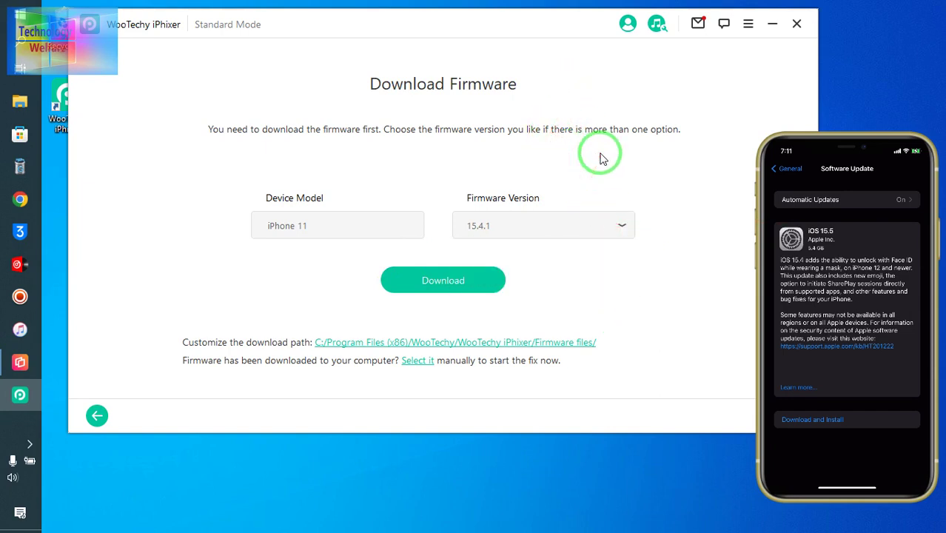
{"action": "left_click", "coordinate": [572, 228]}
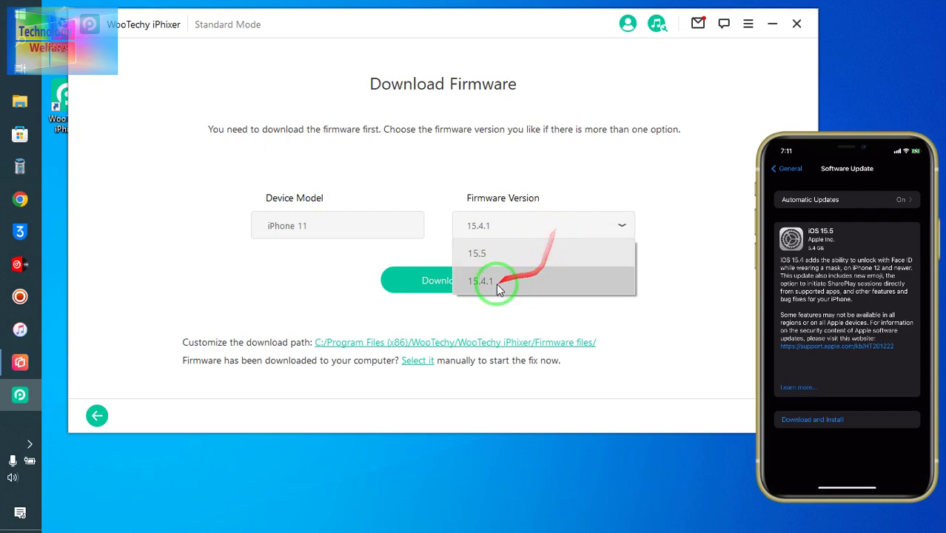
{"action": "left_click", "coordinate": [557, 289]}
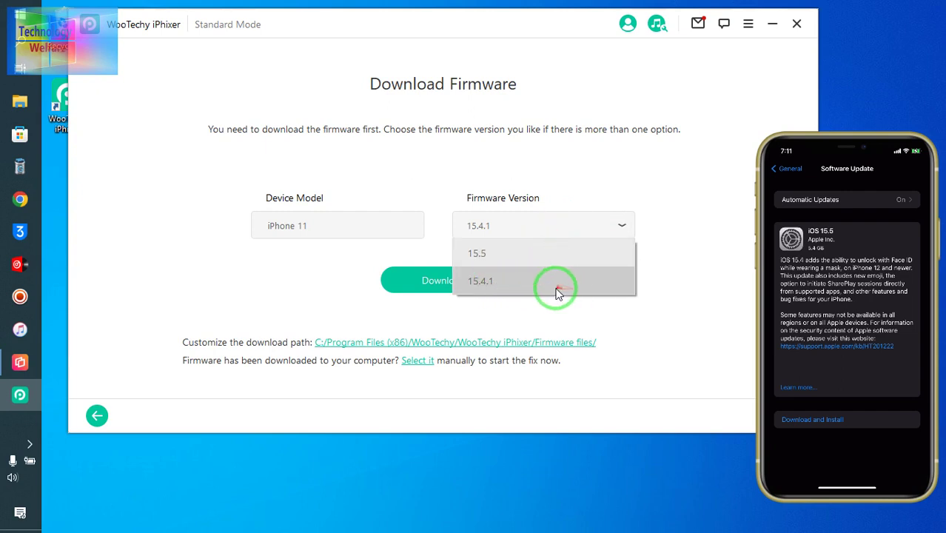
Start the 15.4.1 firmware download, then stop it and confirm
{"action": "left_click", "coordinate": [433, 290]}
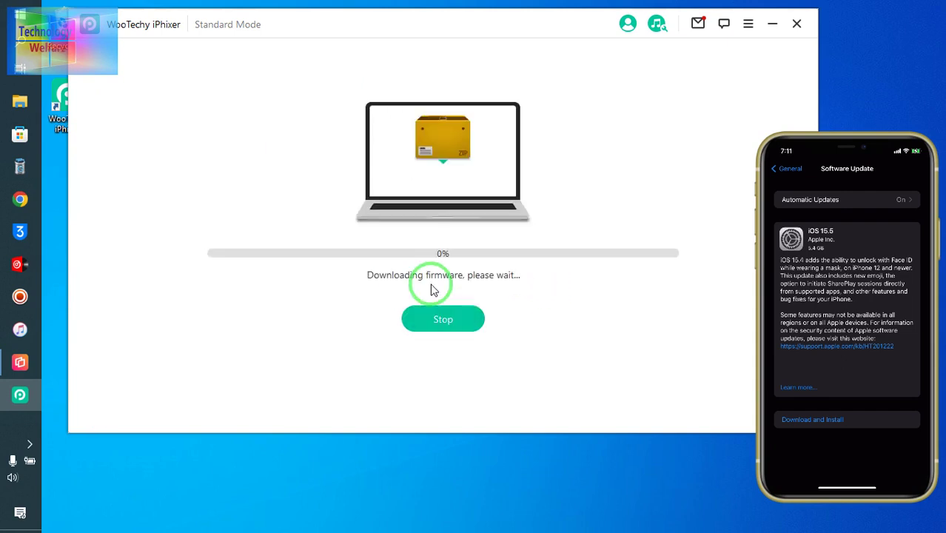
{"action": "left_click", "coordinate": [428, 326]}
{"action": "left_click", "coordinate": [394, 282]}
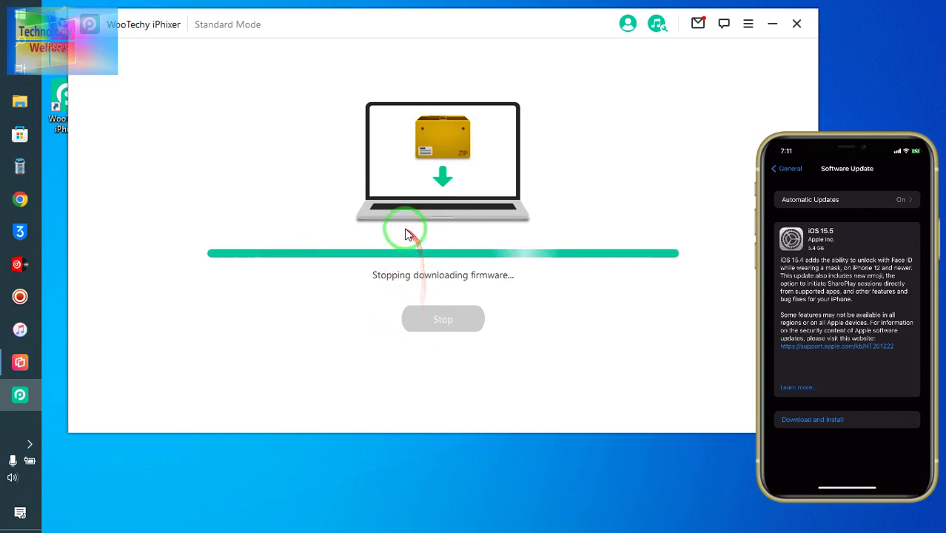
Exit iPhixer mid-download and relaunch it from the desktop icon
{"action": "left_click_drag", "start_coordinate": [409, 231], "coordinate": [406, 431]}
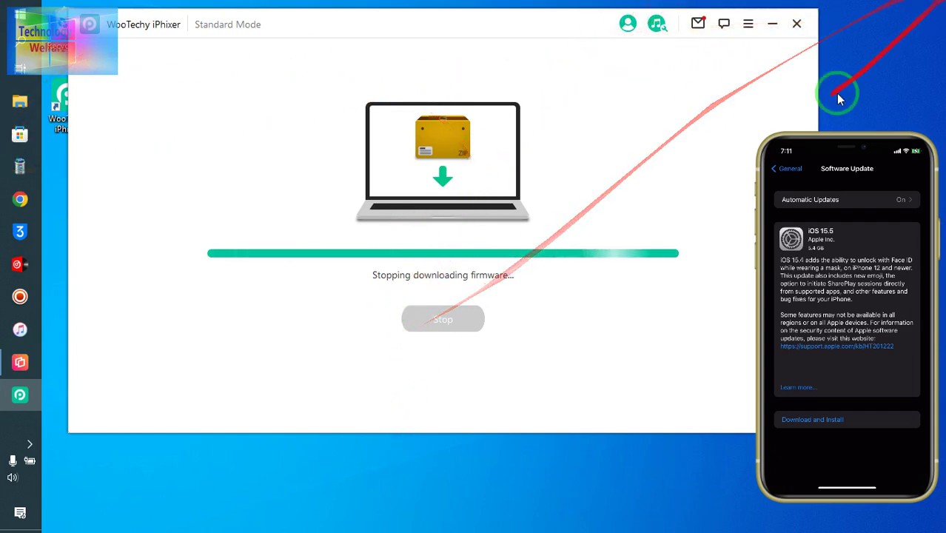
{"action": "left_click", "coordinate": [799, 25]}
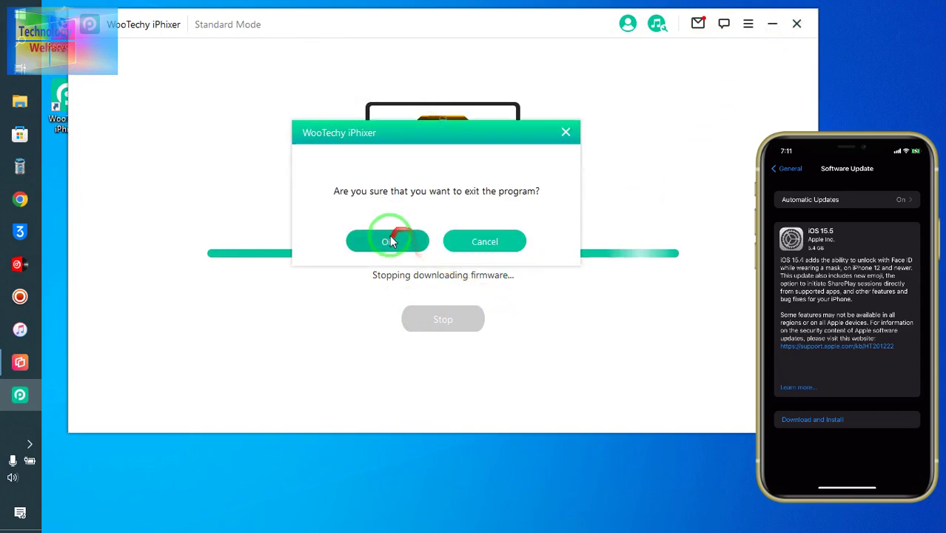
{"action": "left_click", "coordinate": [388, 240]}
{"action": "double_click", "coordinate": [71, 99]}
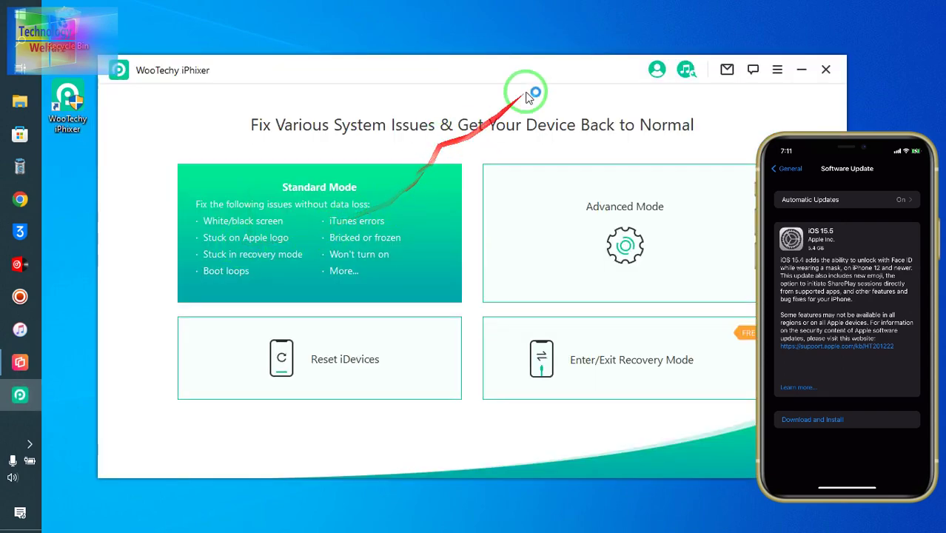
Dismiss the Message Center and continue into the Enter/Exit Recovery Mode page
{"action": "left_click_drag", "start_coordinate": [528, 97], "coordinate": [537, 44]}
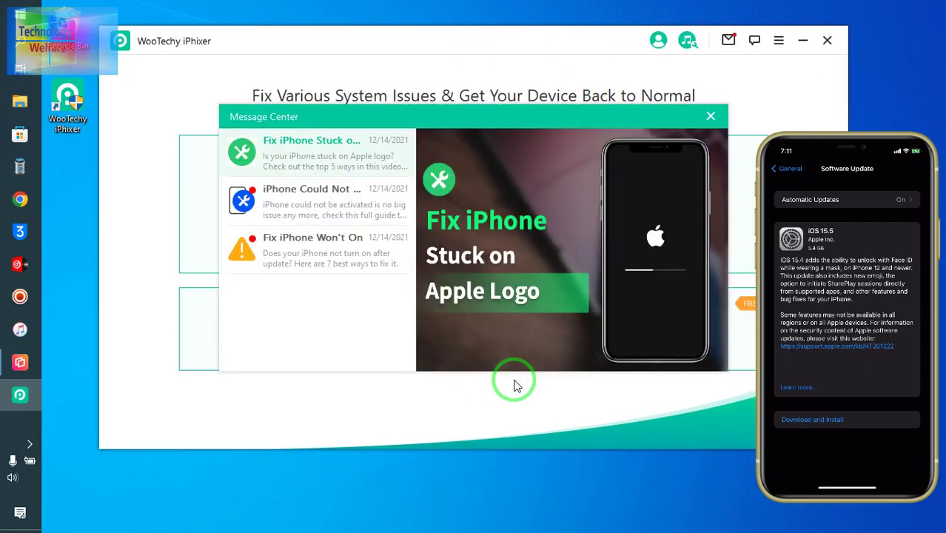
{"action": "left_click", "coordinate": [705, 117]}
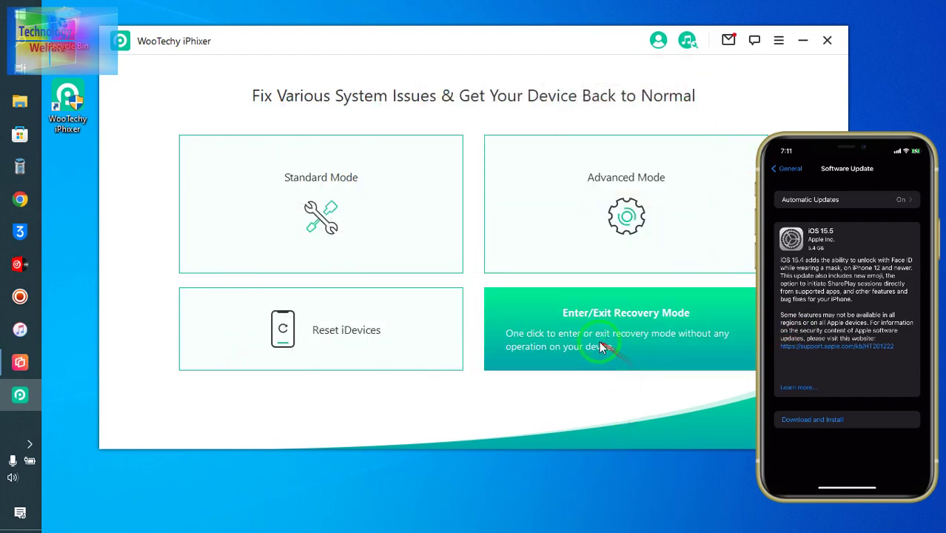
{"action": "left_click", "coordinate": [602, 348]}
{"action": "left_click", "coordinate": [506, 373]}
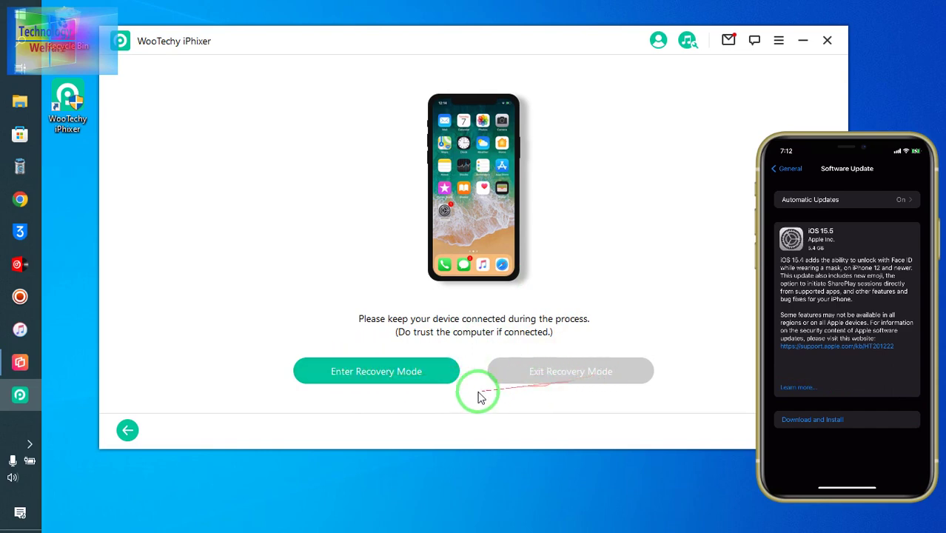
Back out of the recovery mode page to the home screen of four repair modes
{"action": "left_click", "coordinate": [132, 432]}
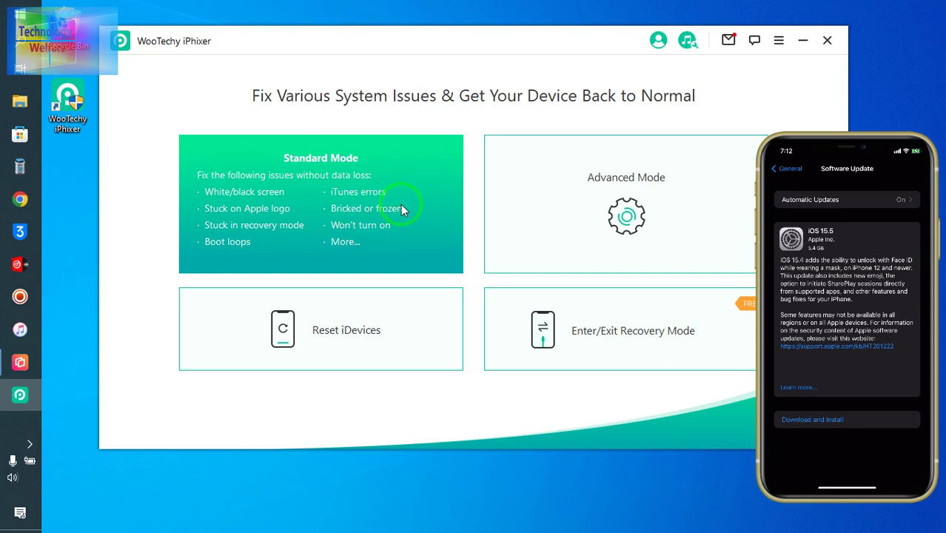
{"action": "mouse_move", "coordinate": [401, 205]}
{"action": "left_mouse_down"}
{"action": "mouse_move", "coordinate": [442, 155]}
{"action": "mouse_move", "coordinate": [327, 241]}
{"action": "left_mouse_up"}
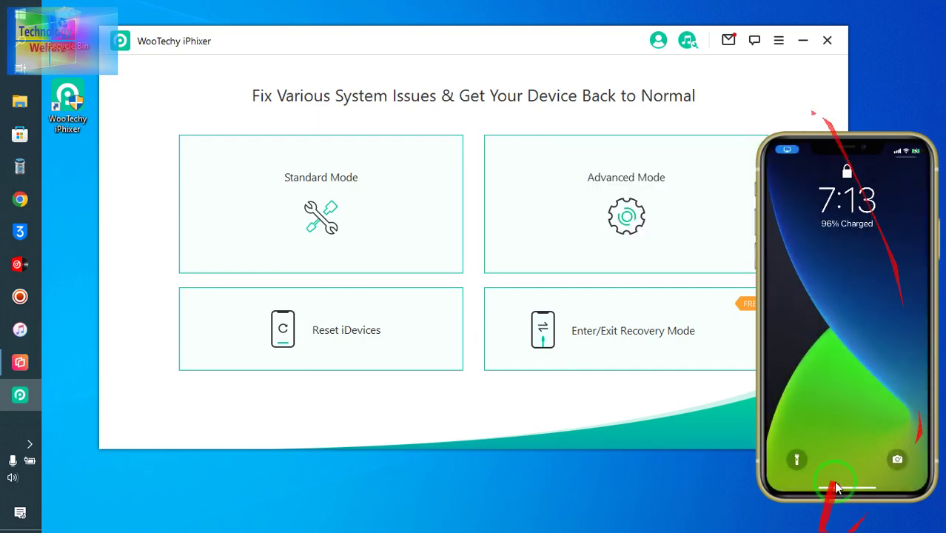
{"action": "left_click_drag", "start_coordinate": [547, 46], "coordinate": [486, 28]}
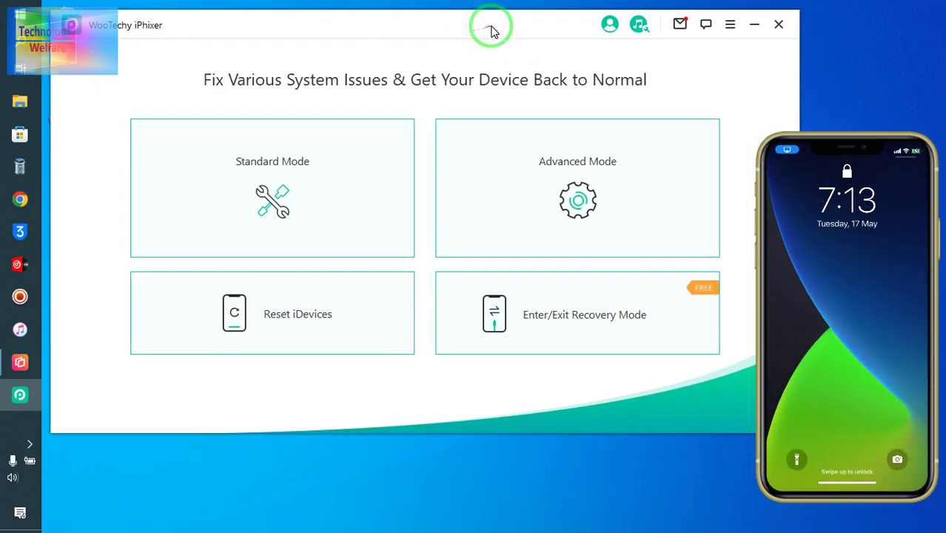
{"action": "left_click", "coordinate": [581, 179]}
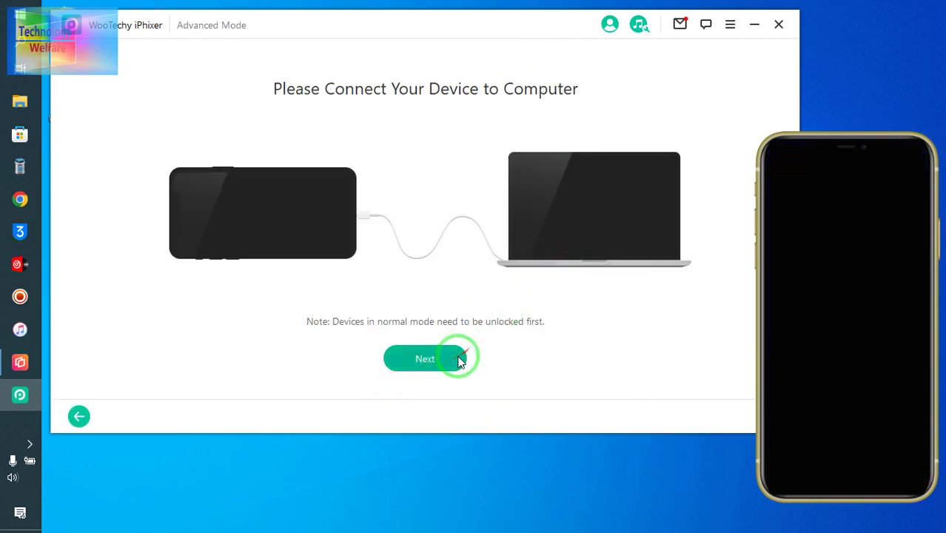
{"action": "left_click", "coordinate": [460, 359]}
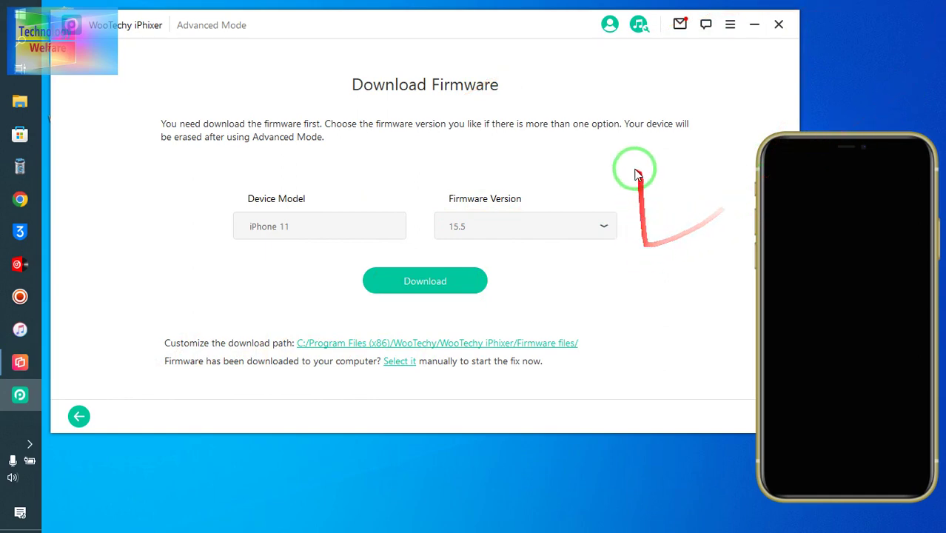
{"action": "left_click", "coordinate": [79, 418]}
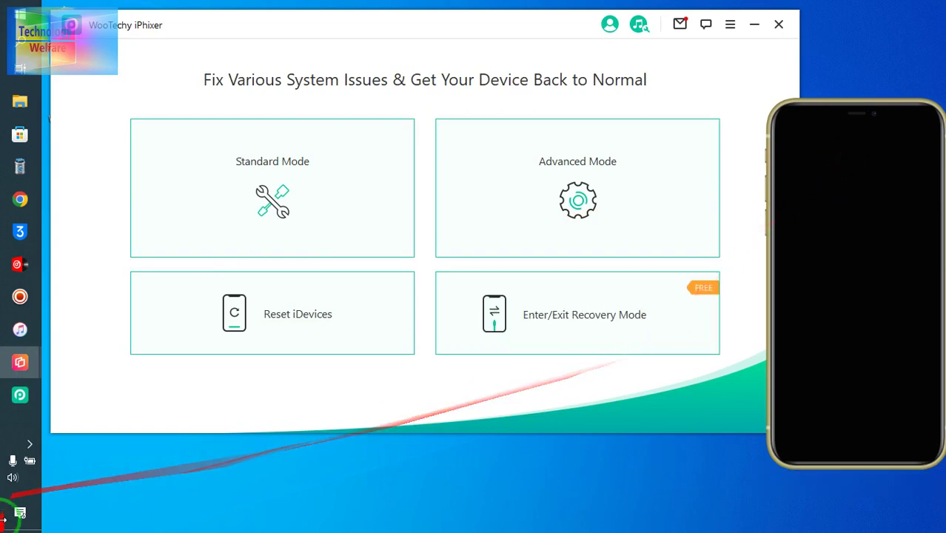
Choose Reset iDevices, select Hard Reset, and proceed to its erase-all-data warning
{"action": "left_click", "coordinate": [277, 348]}
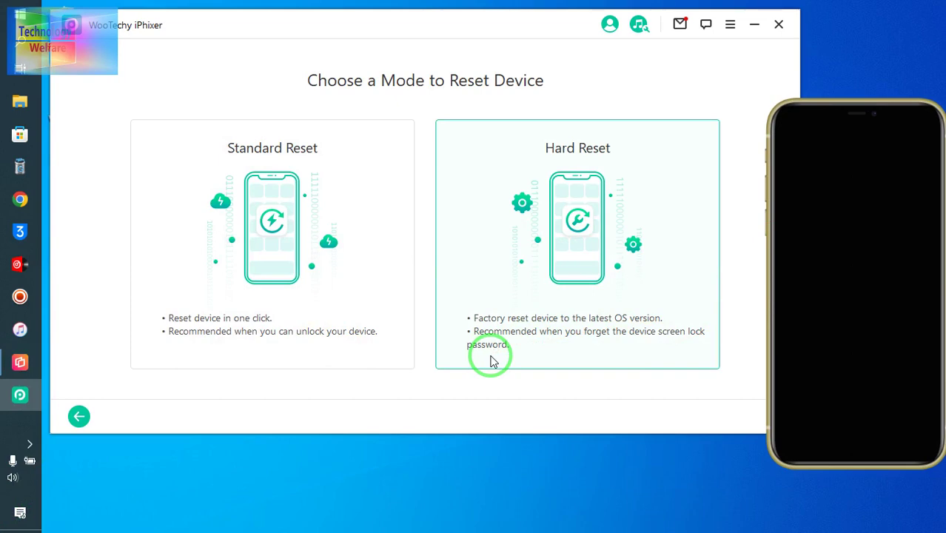
{"action": "left_click", "coordinate": [572, 370]}
{"action": "left_click", "coordinate": [448, 364]}
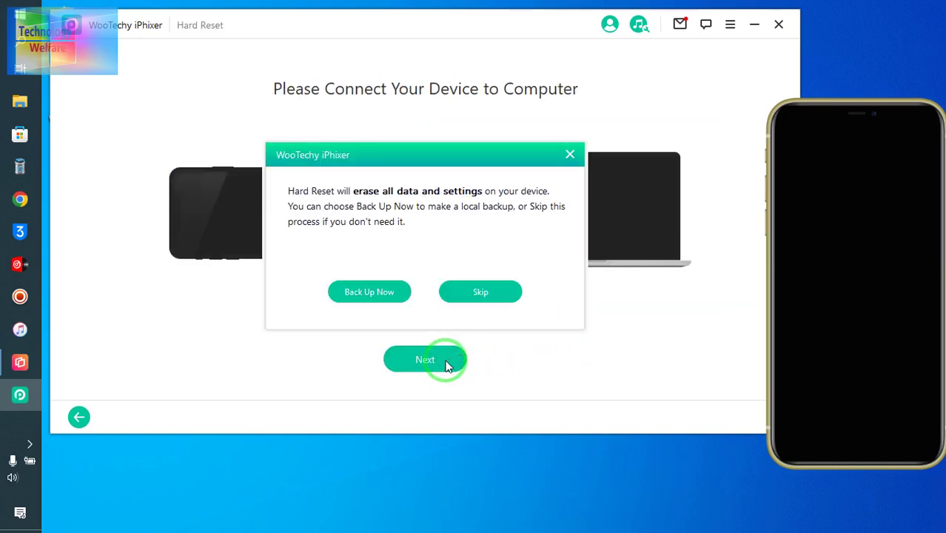
{"action": "left_click", "coordinate": [367, 294]}
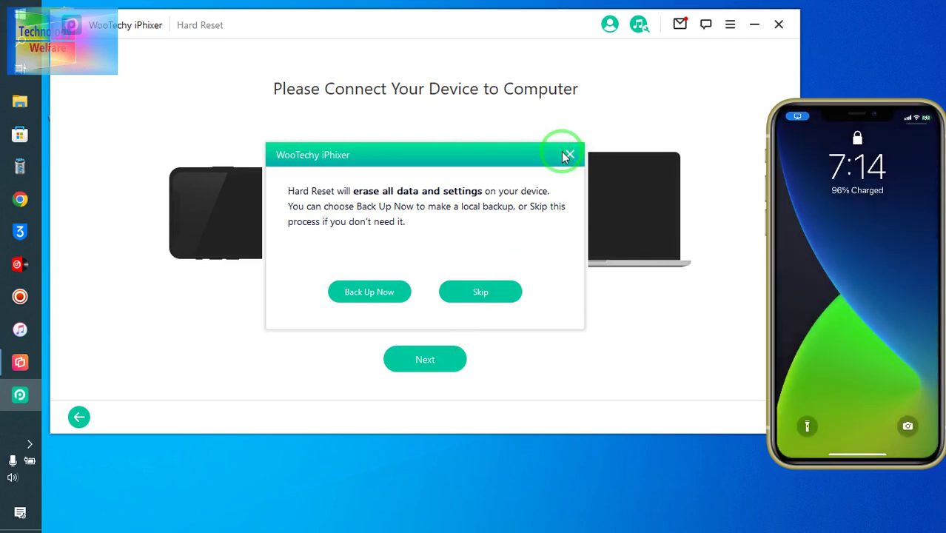
Close the Hard Reset warning, preview Standard Reset's connect page, and return to the reset choice
{"action": "left_click", "coordinate": [564, 154]}
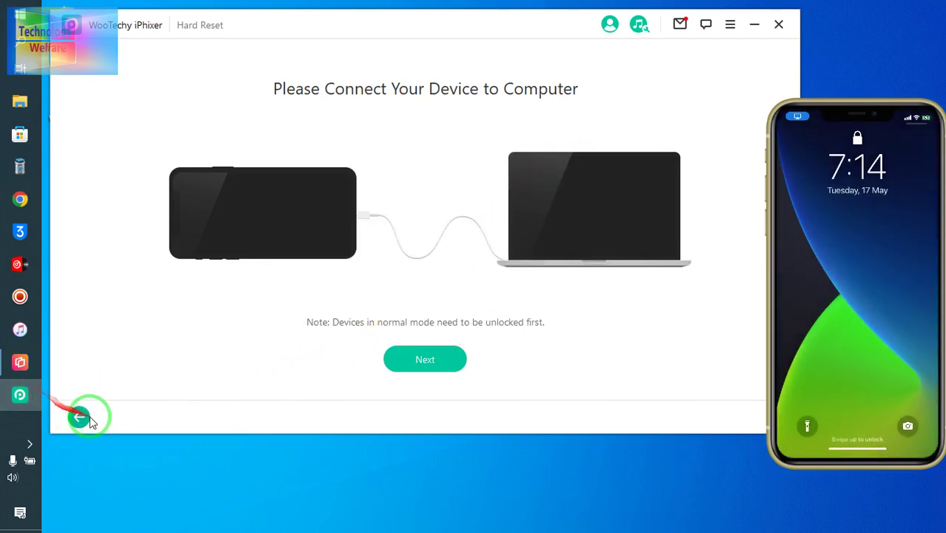
{"action": "left_click", "coordinate": [79, 418]}
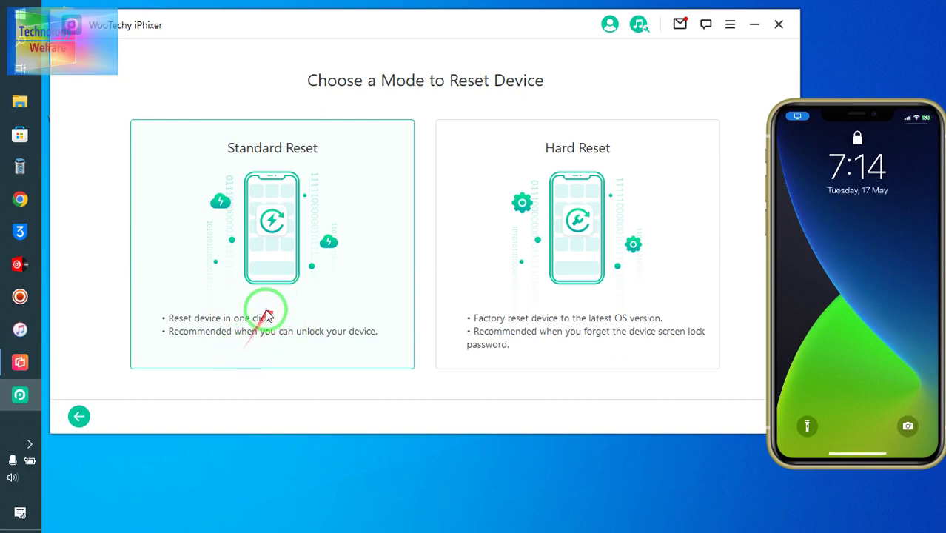
{"action": "left_click", "coordinate": [289, 315]}
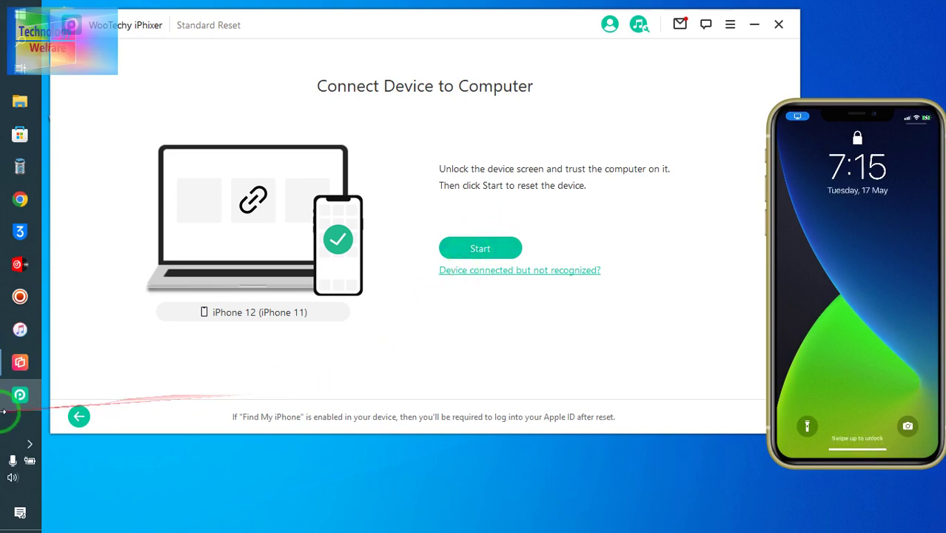
{"action": "left_click", "coordinate": [79, 416]}
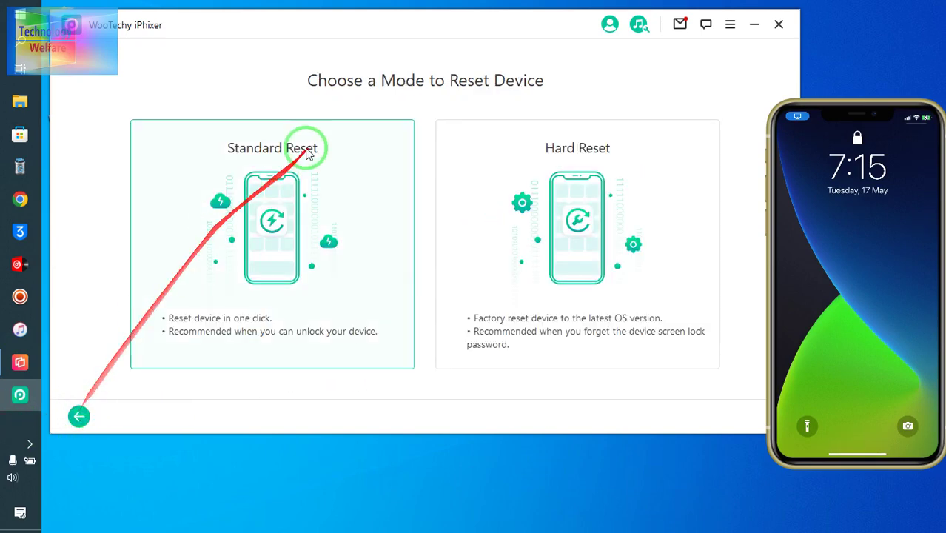
Leave the Choose a Mode to Reset Device page for the four-mode home screen
{"action": "left_click", "coordinate": [78, 419]}
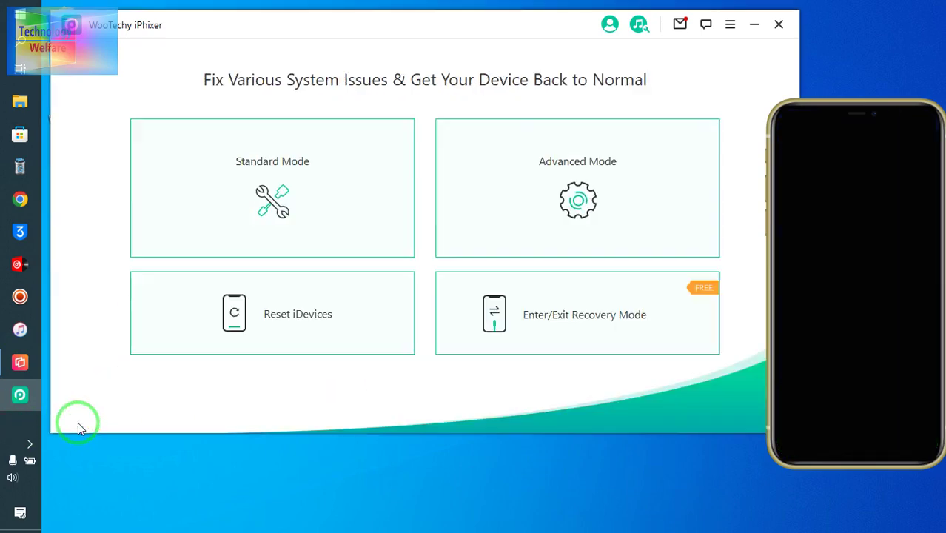